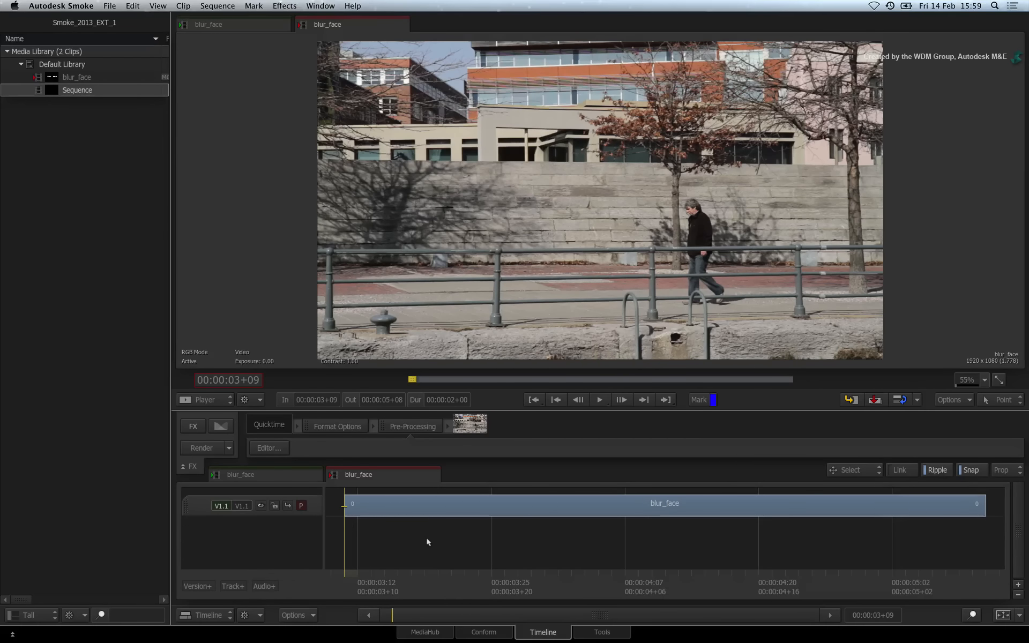
- Create a ConnectFX on the blur_face segment in the timeline
mouse_move(344, 574)
mouse_down()
mouse_move(891, 579)
mouse_move(315, 577)
mouse_move(342, 574)
mouse_up()
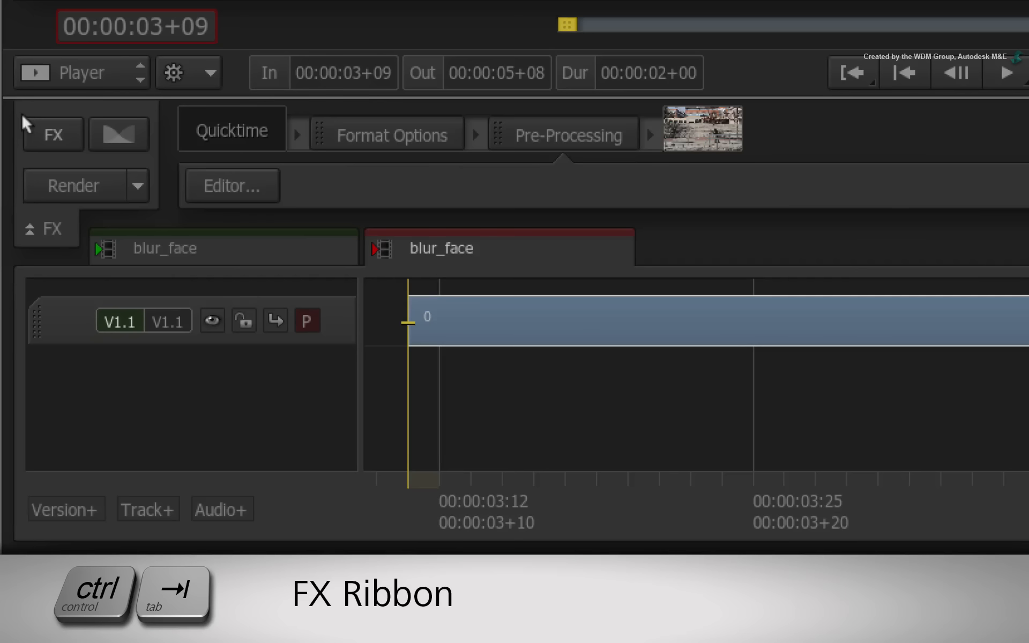
key(ctrl+Tab)
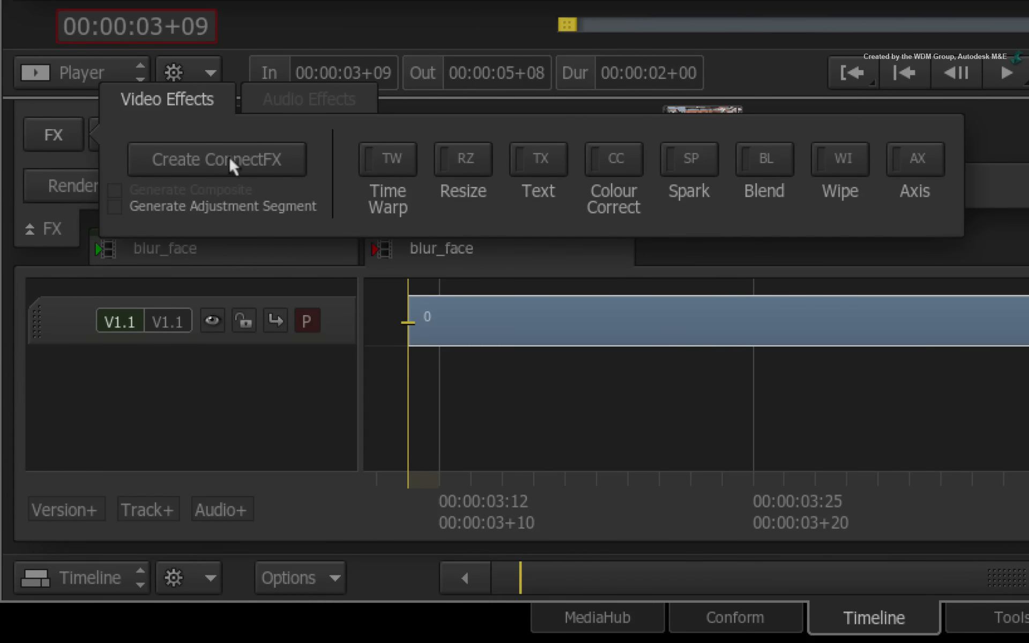
click(229, 159)
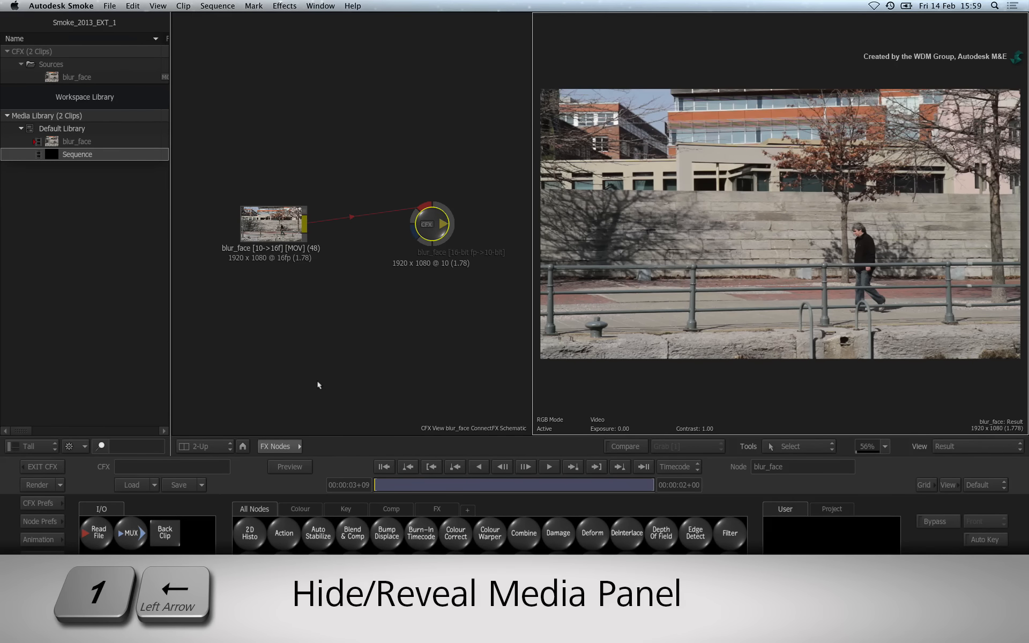
- Hide the media panel and move the blur_face source clip and the CFX output node further apart in the schematic
key(1+Left)
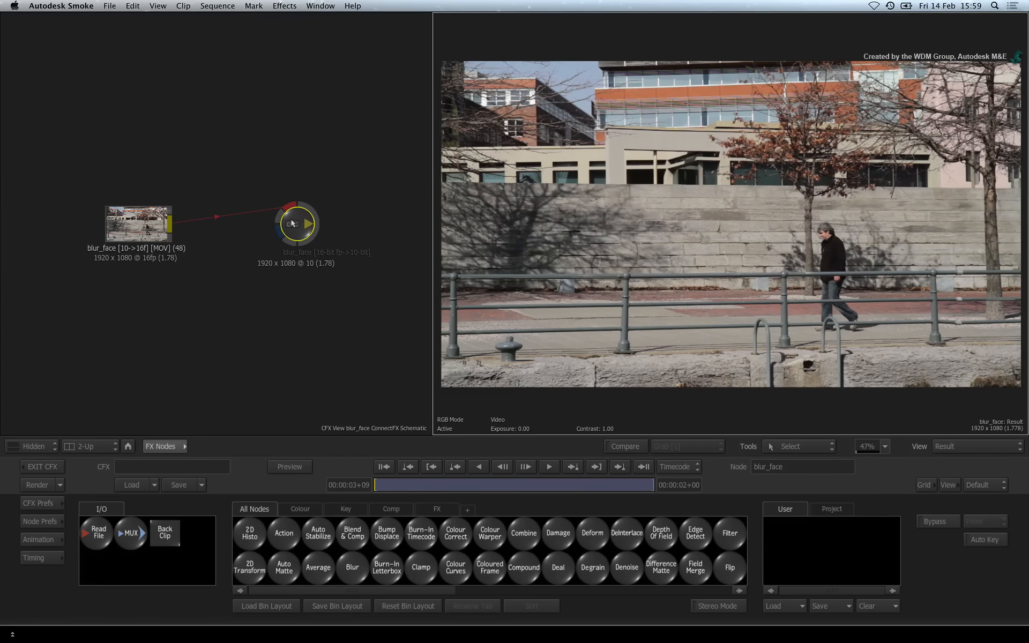
drag(339, 228, 364, 221)
drag(119, 214, 52, 211)
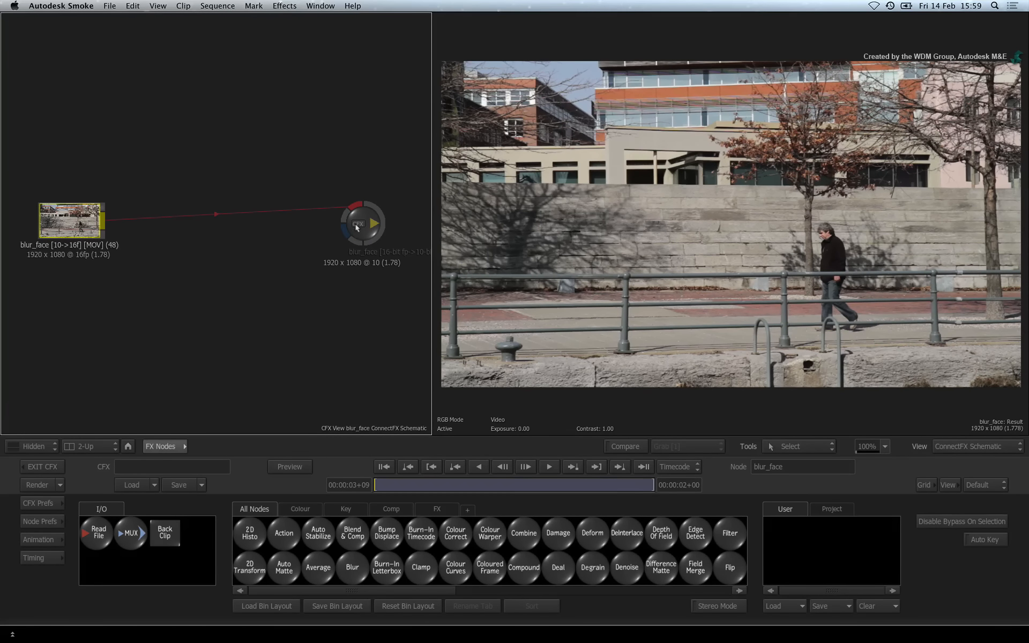
drag(357, 228, 370, 226)
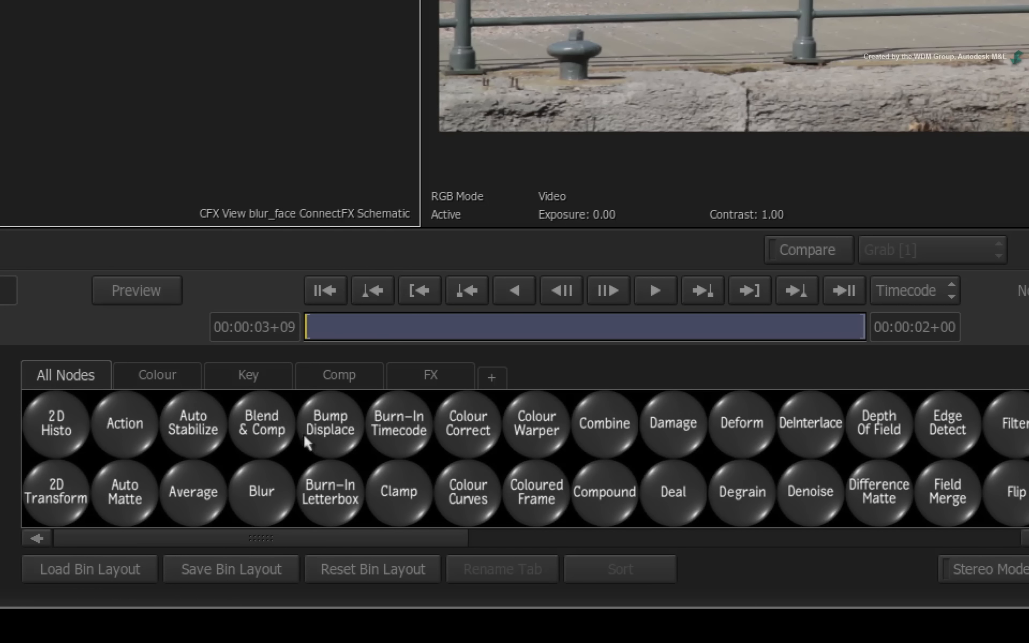
- Insert a GMask node between the blur_face clip and the CFX output, and show its settings with the Front view
key(g)
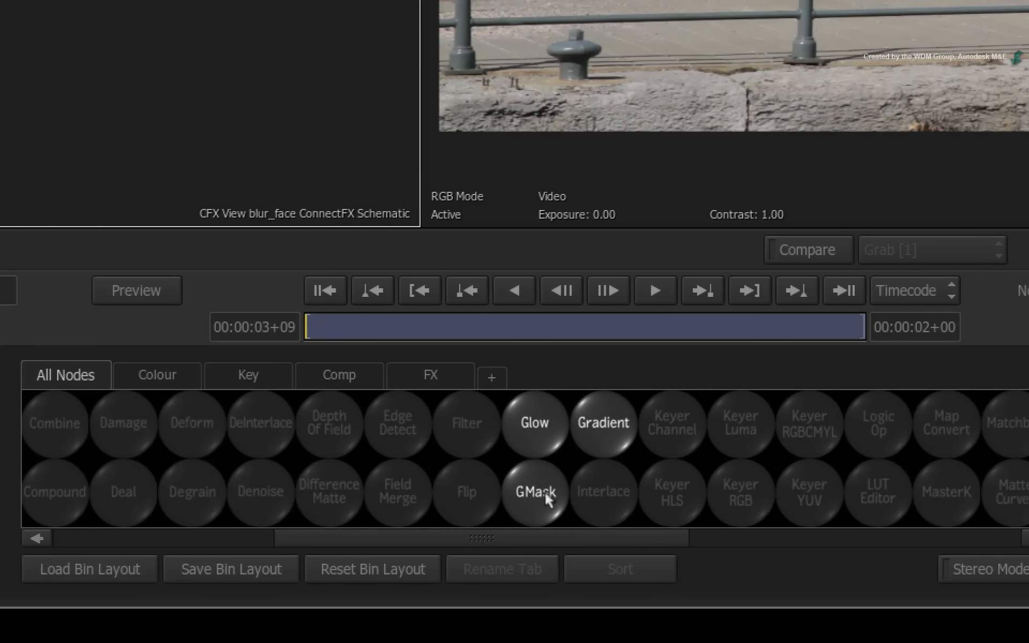
drag(528, 497, 461, 107)
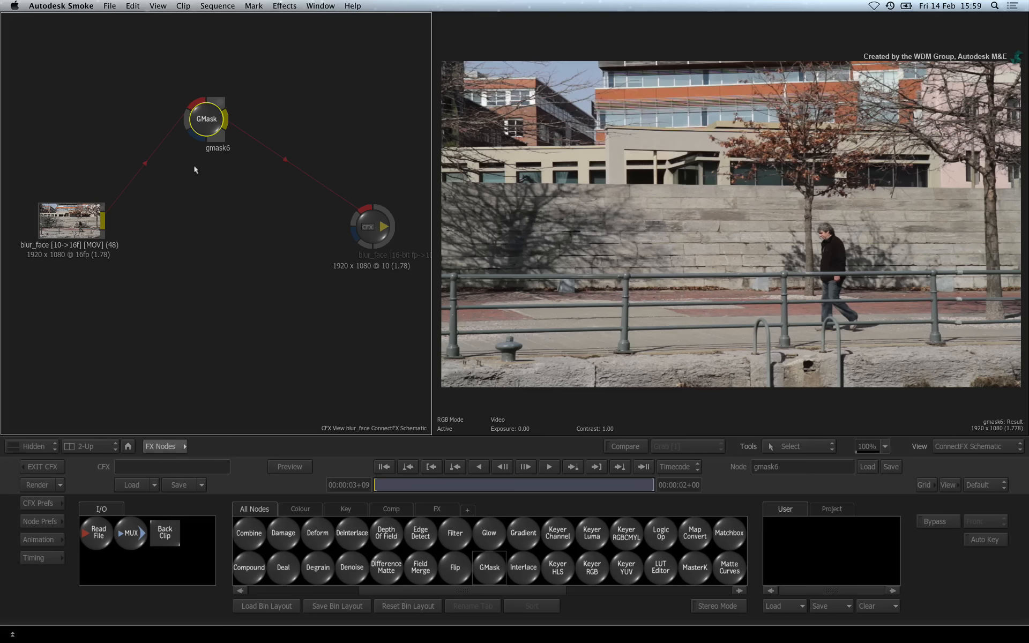
double_click(199, 126)
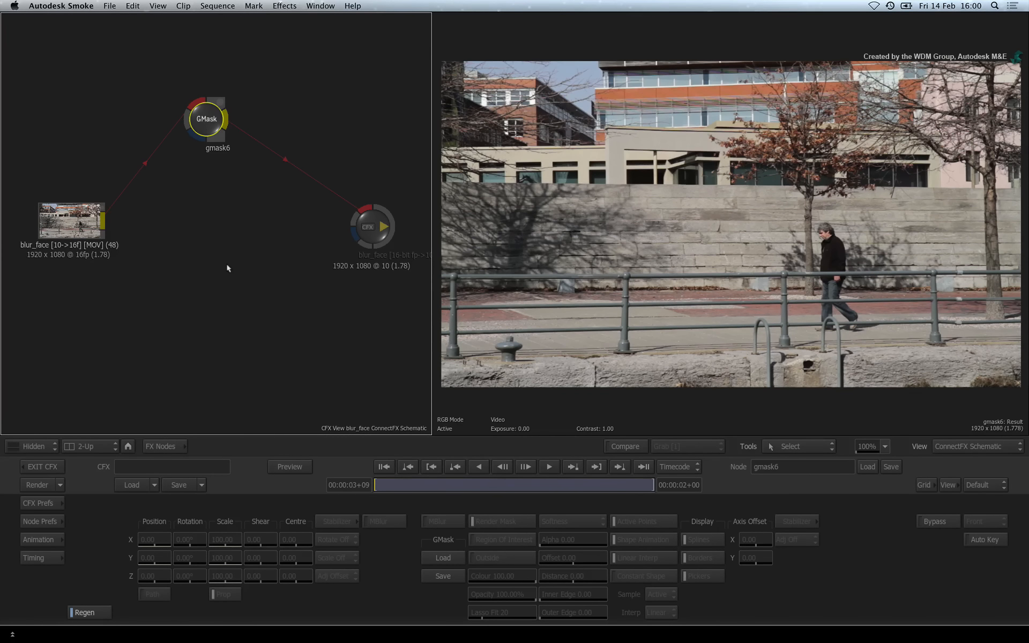
click(741, 406)
key(F1)
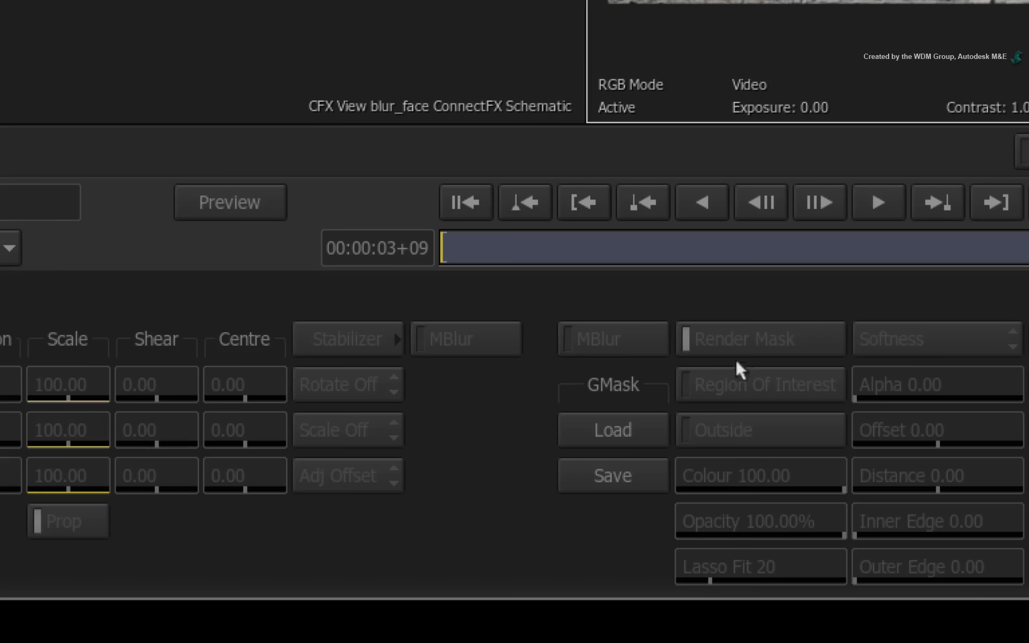
- Load the circle preset shape into the GMask node
click(641, 418)
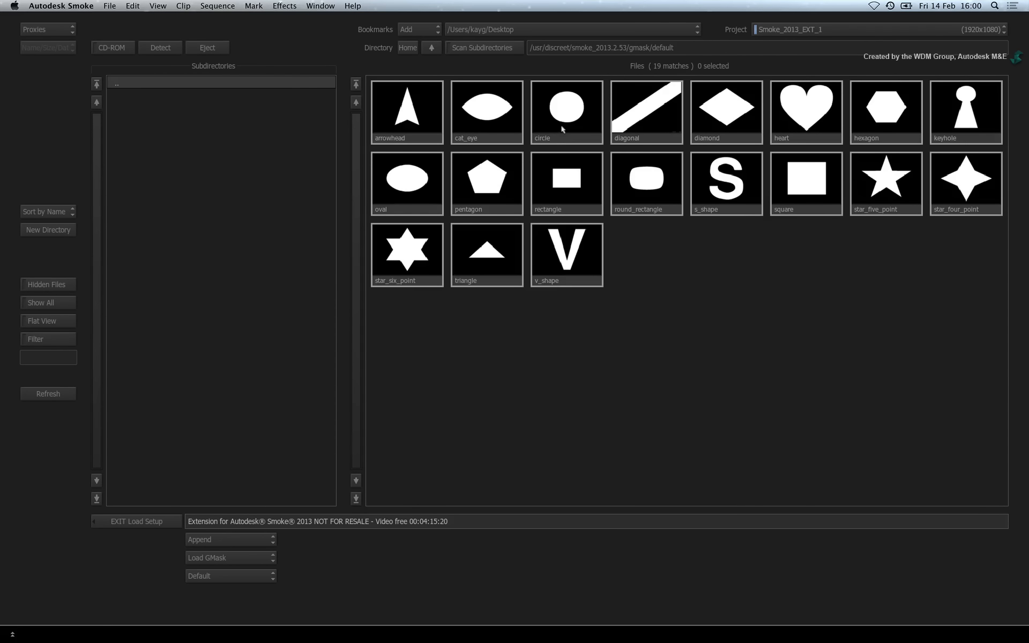
double_click(565, 105)
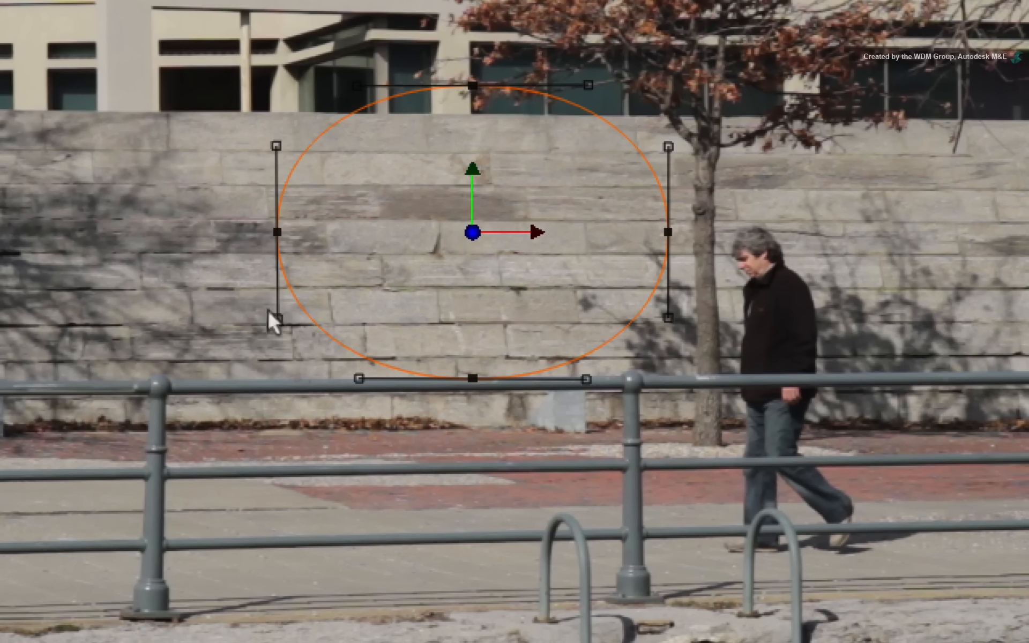
click(319, 324)
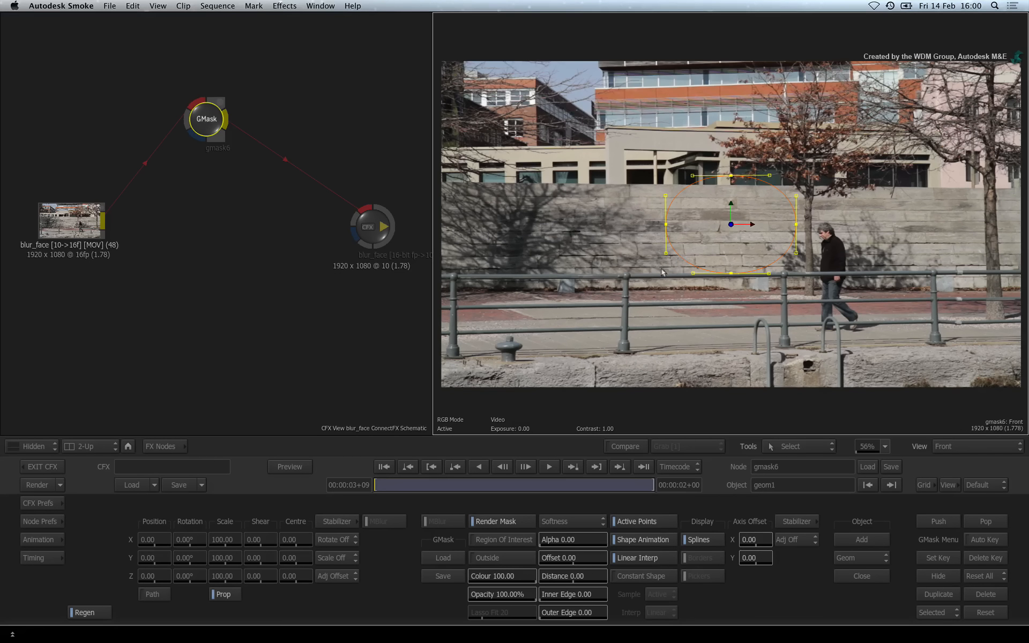
- Set the circle mask's stabilizer adjustment to Adj Axis
drag(387, 486, 200, 452)
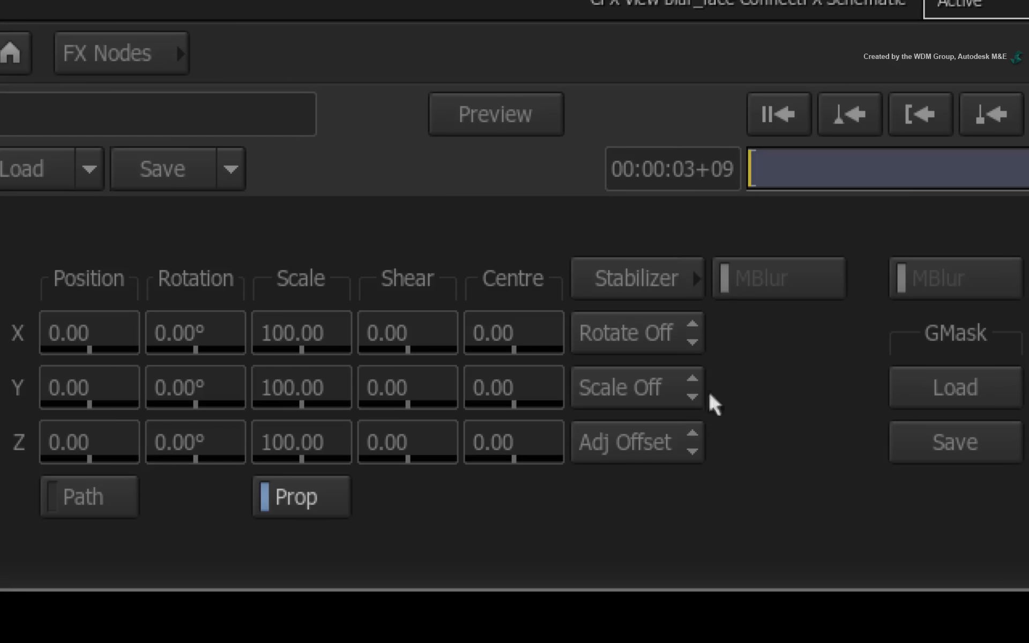
click(667, 442)
click(698, 397)
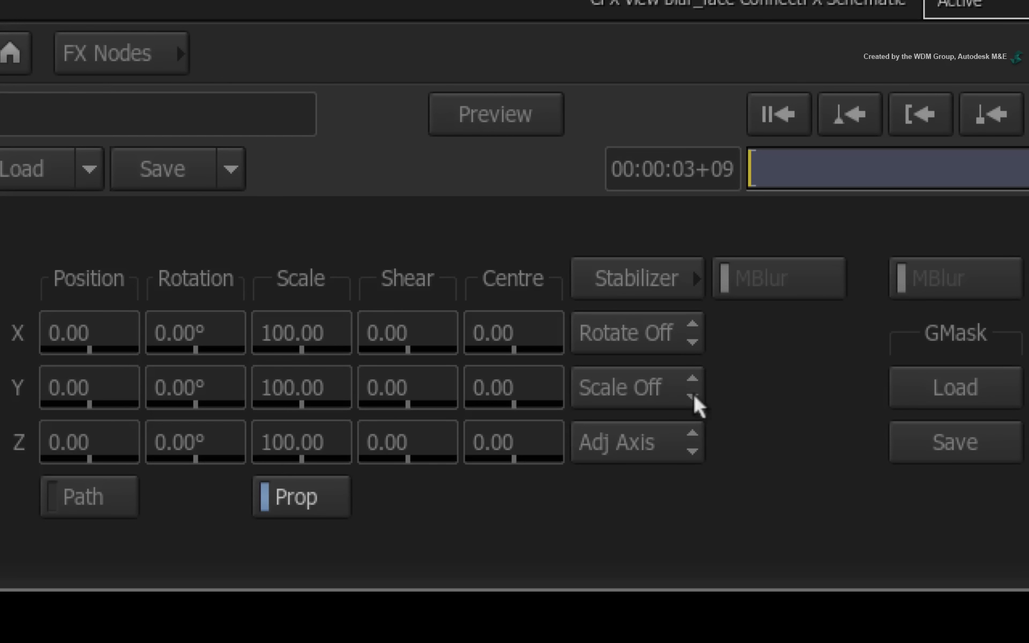
- Place Tracker 1 over the walking man's head in the Stabilizer, analyze the clip forward, and return to the GMask settings
click(650, 260)
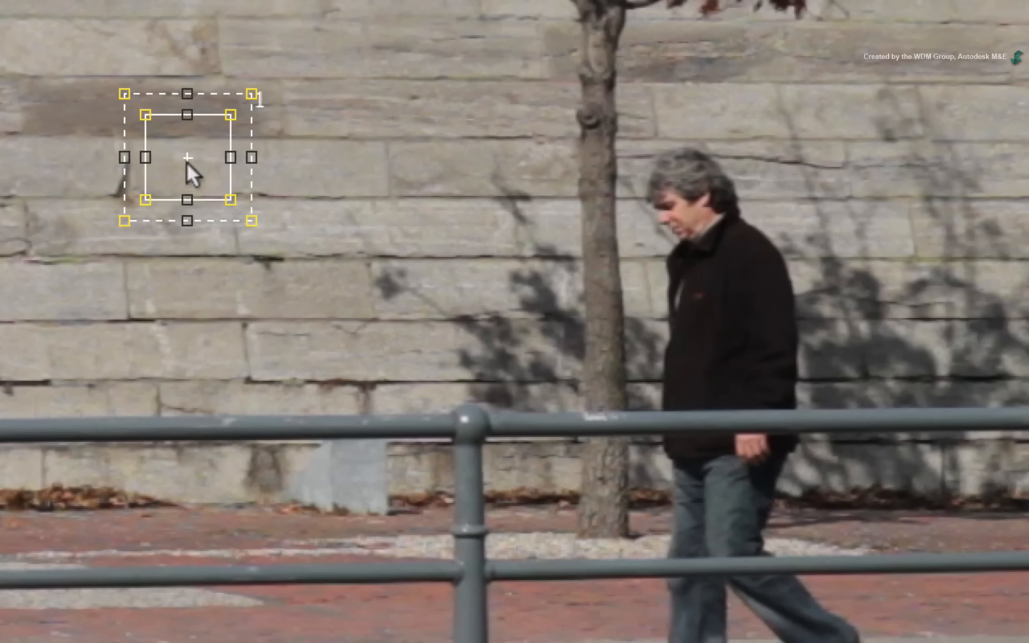
drag(188, 172, 701, 195)
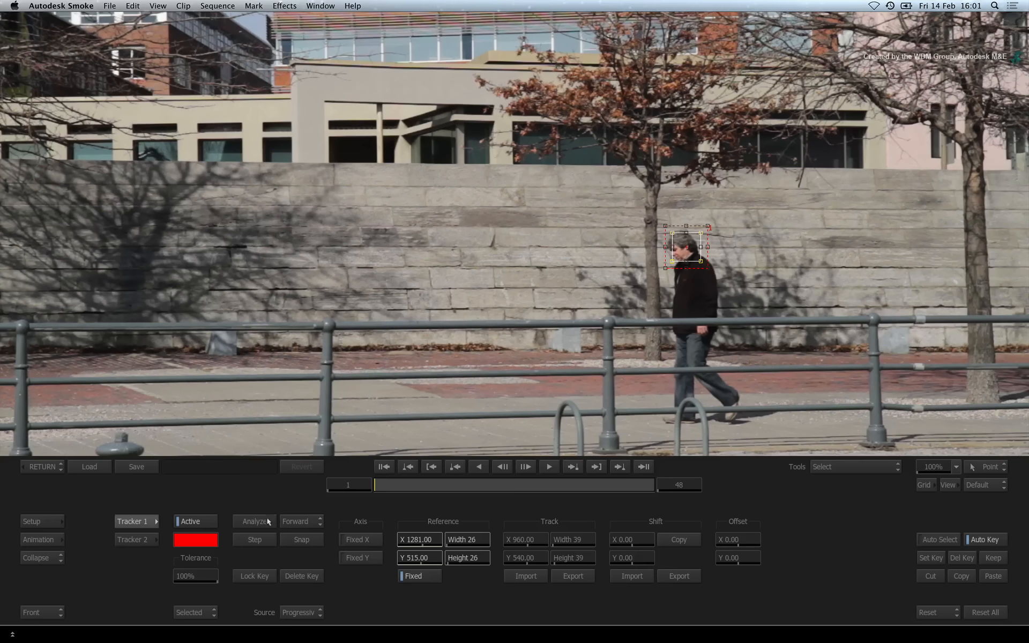
click(255, 521)
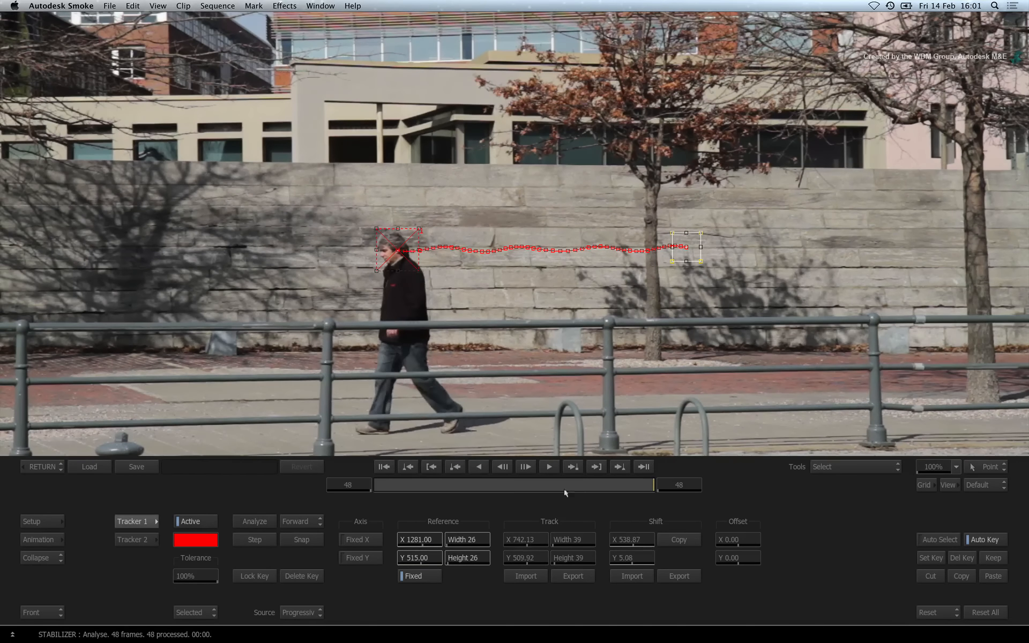
drag(647, 481, 337, 487)
click(38, 464)
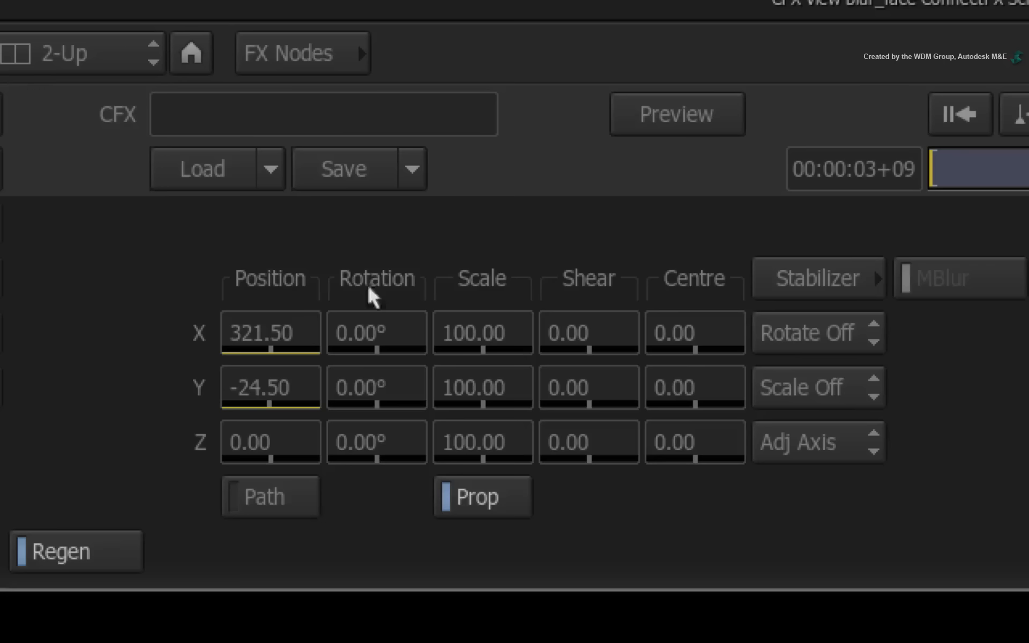
- Scale the circle mask proportionally to 26 around the man's head, and check its motion in the Front and Result views
drag(483, 328, 340, 328)
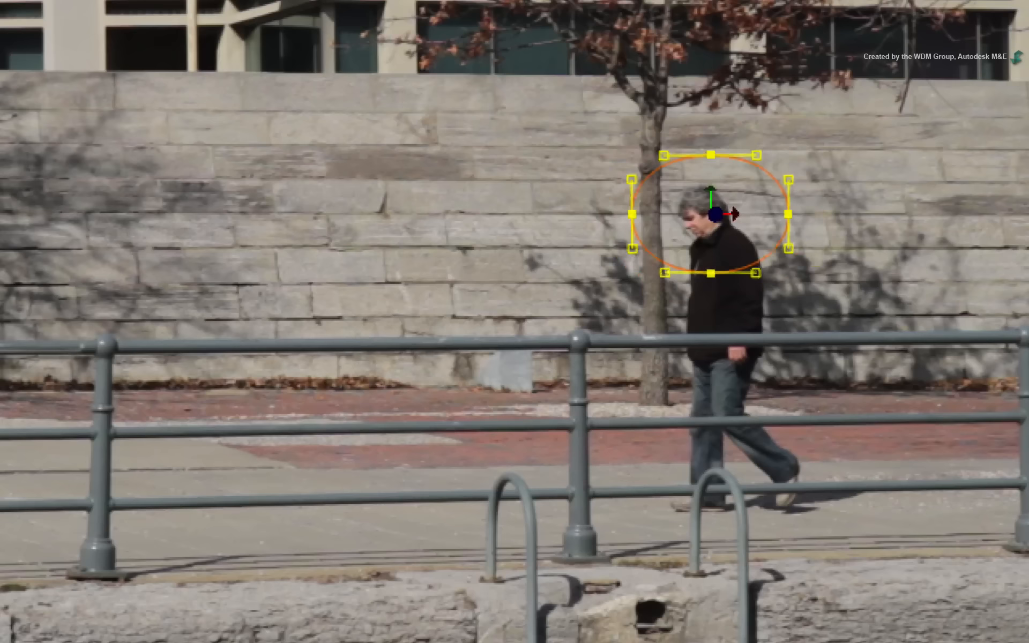
drag(157, 537, 142, 537)
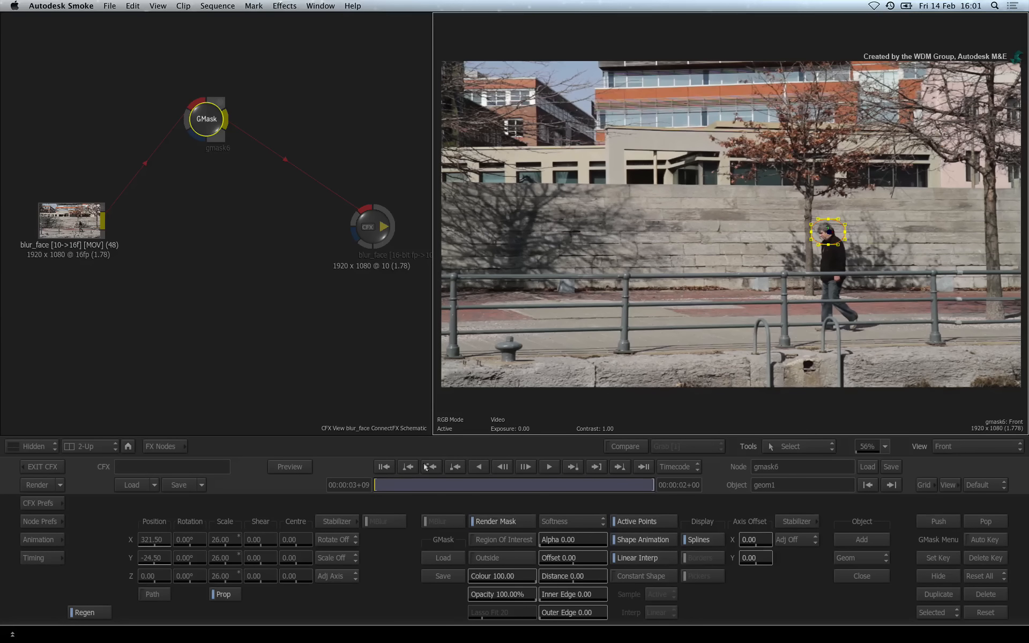
drag(381, 481, 511, 469)
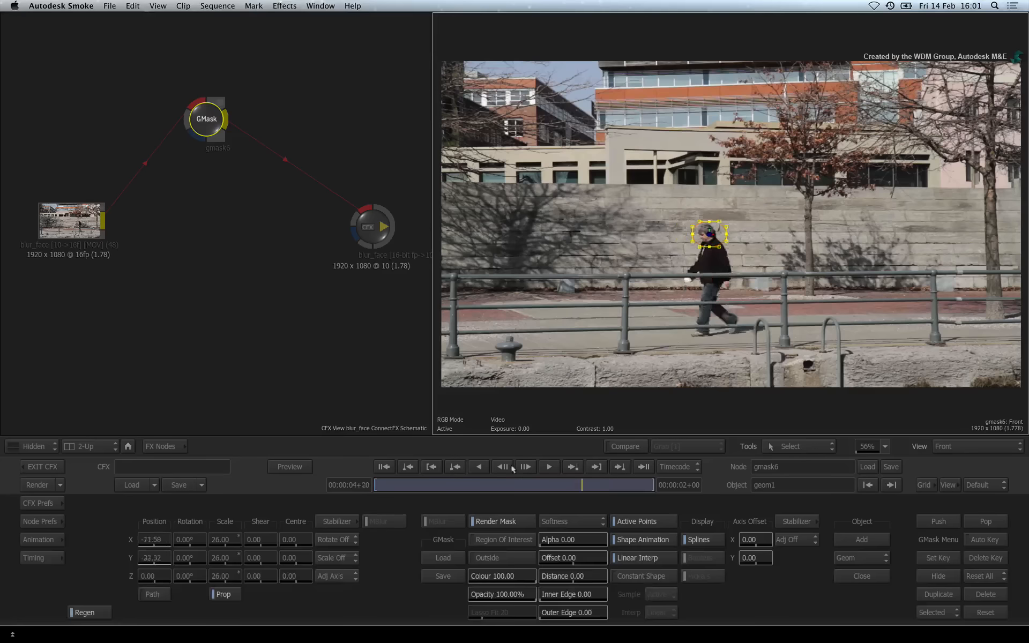
key(F4)
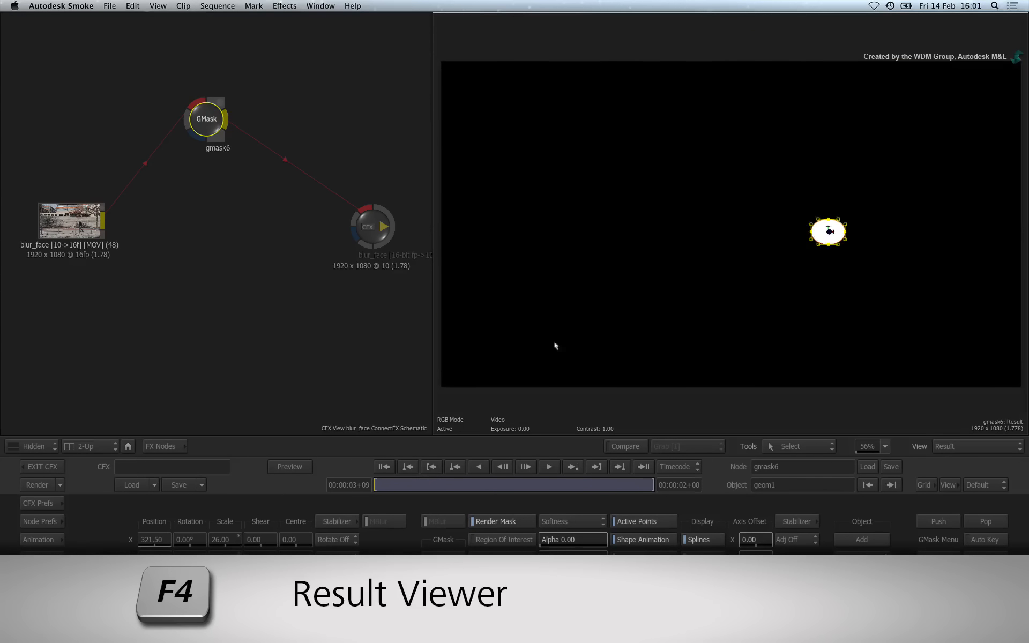
drag(396, 481, 375, 482)
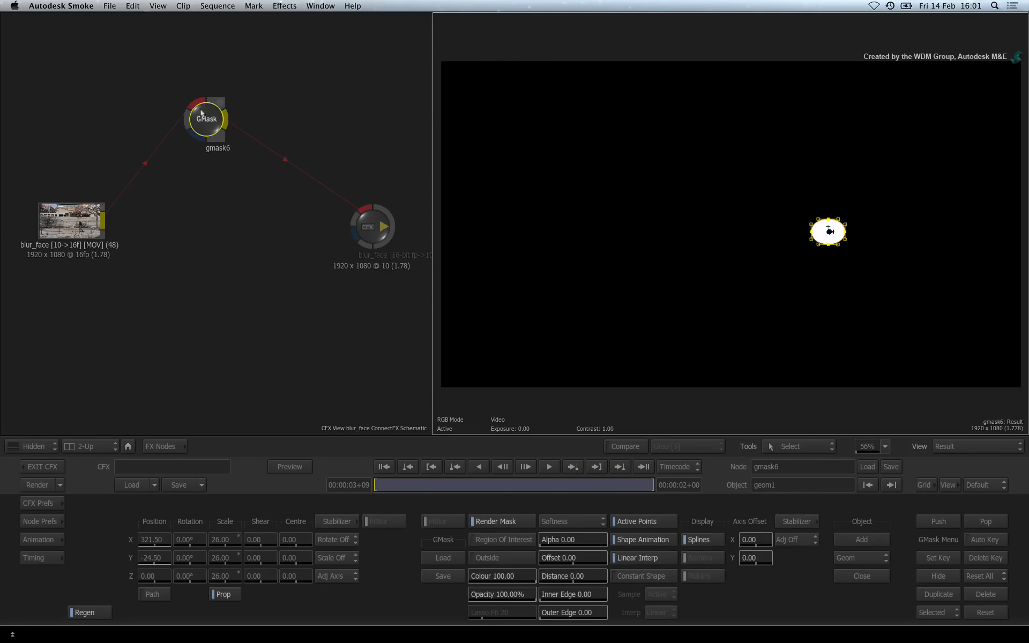
- Add a Damage node above the GMask node and connect the blur_face clip to its front input
drag(201, 115, 202, 138)
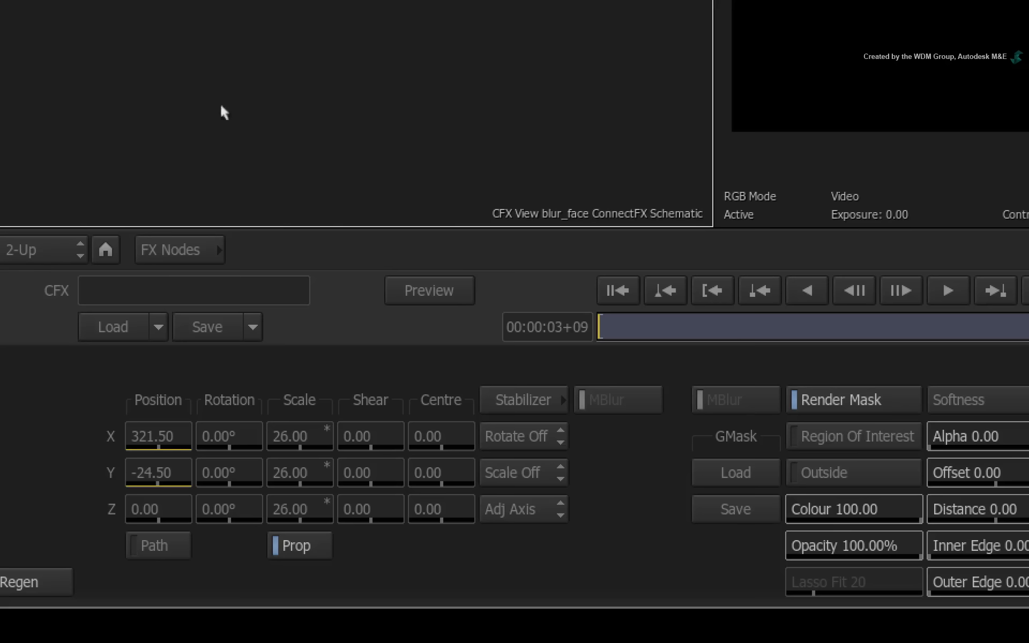
click(127, 446)
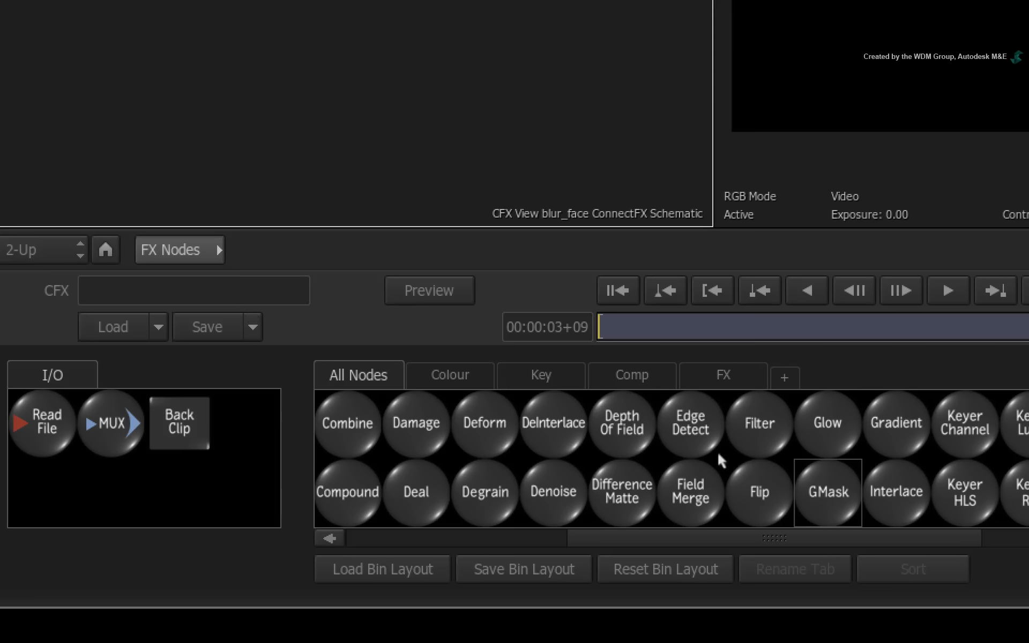
scroll(693, 443, left, 3)
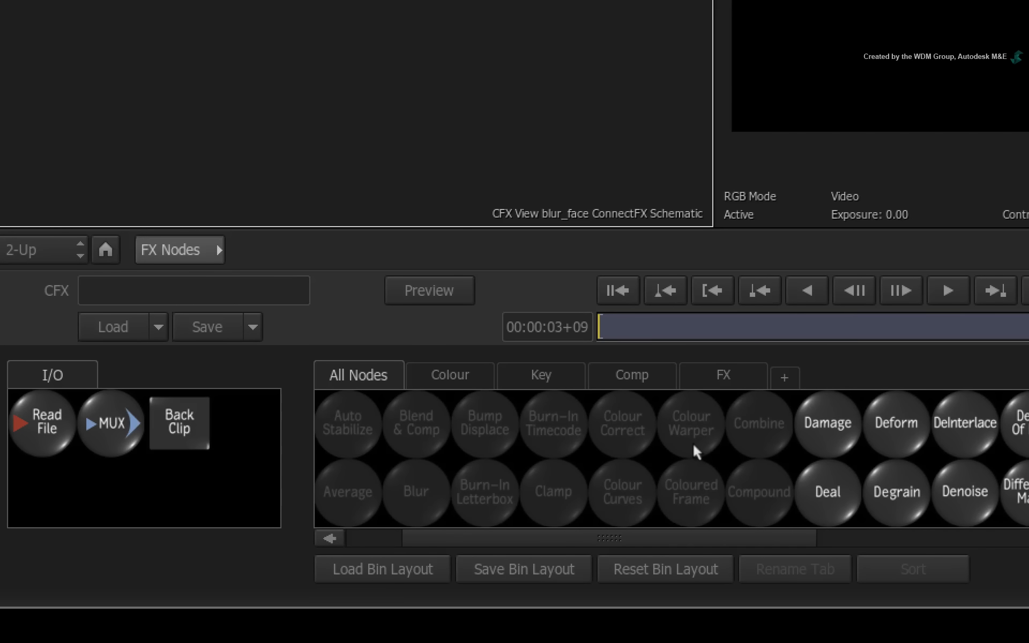
drag(823, 427, 814, 355)
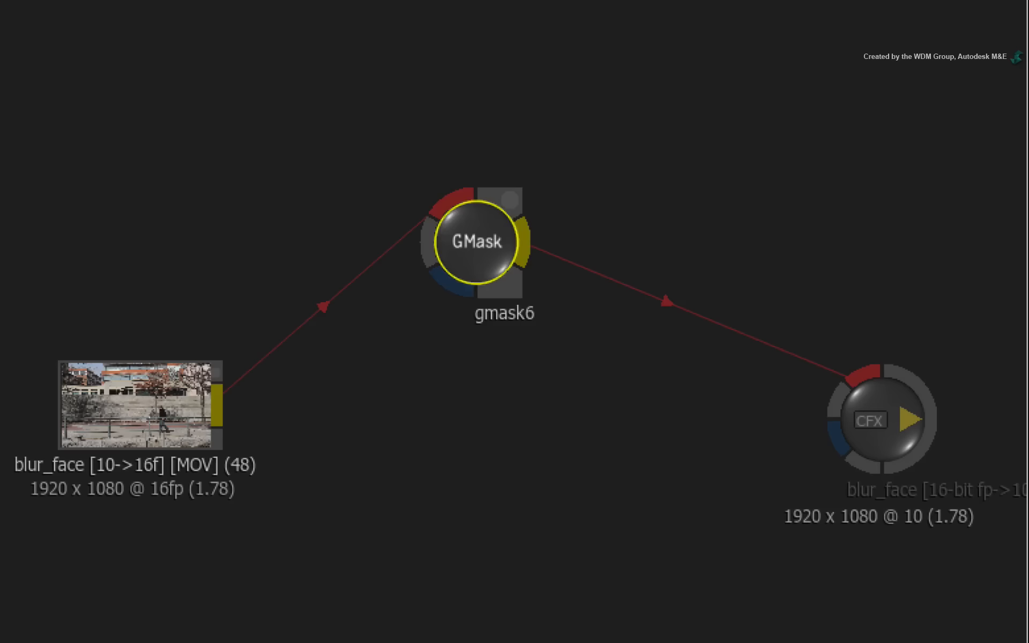
drag(644, 396, 485, 80)
click(457, 252)
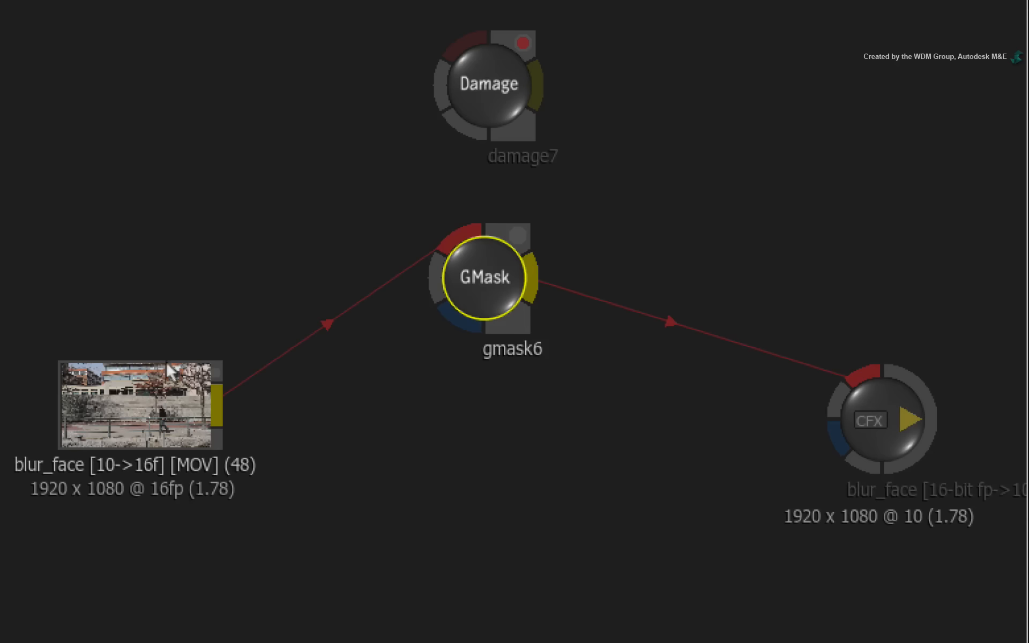
drag(217, 397, 471, 69)
click(468, 98)
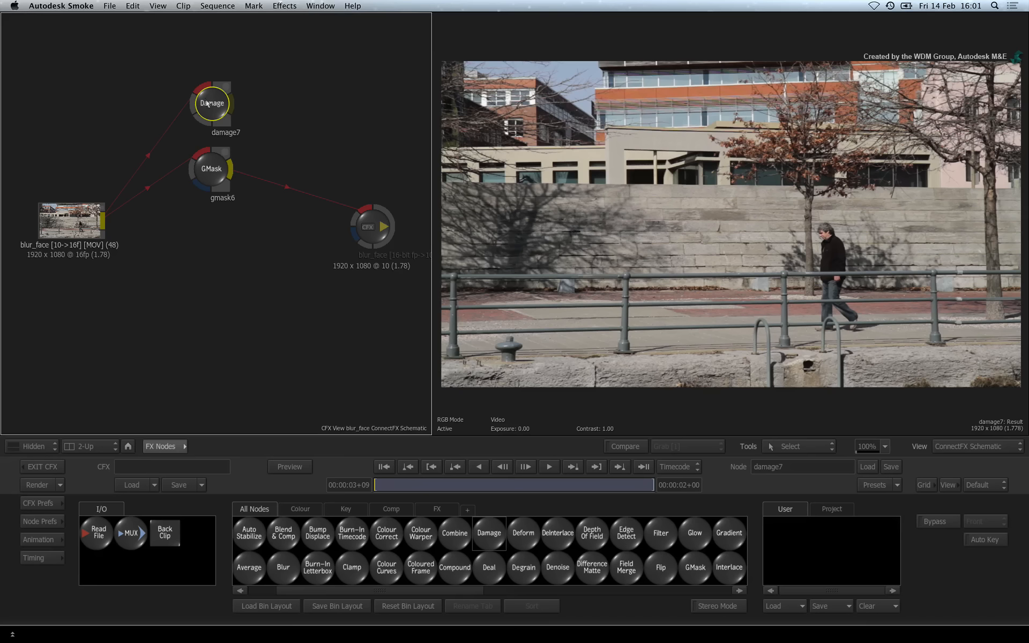
- Set the Damage node's type to Digital Video and enable Pixelation with 0% transparency
double_click(208, 110)
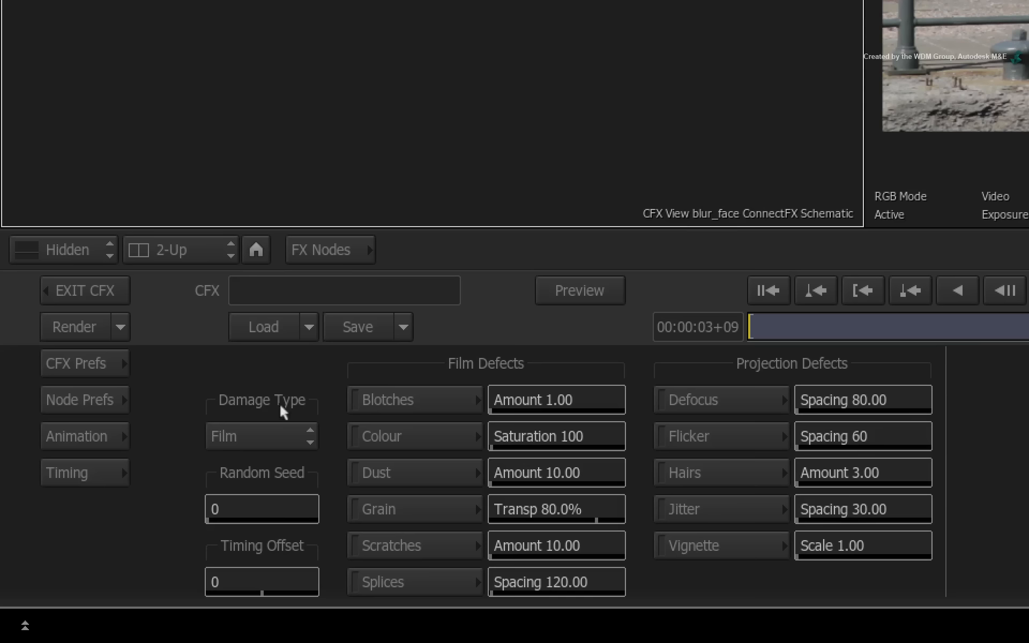
click(279, 426)
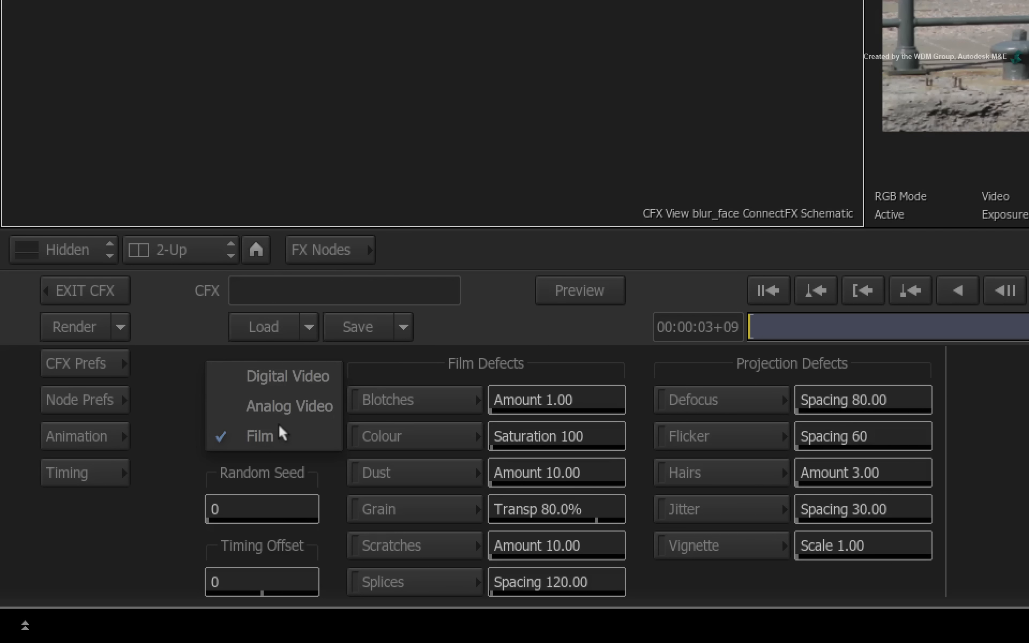
click(297, 375)
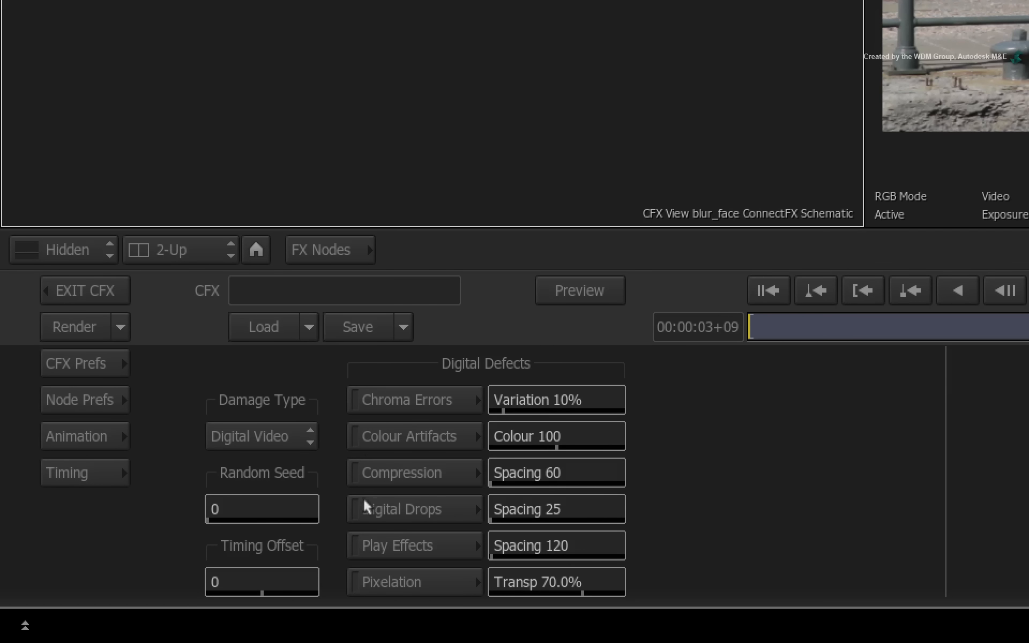
click(350, 574)
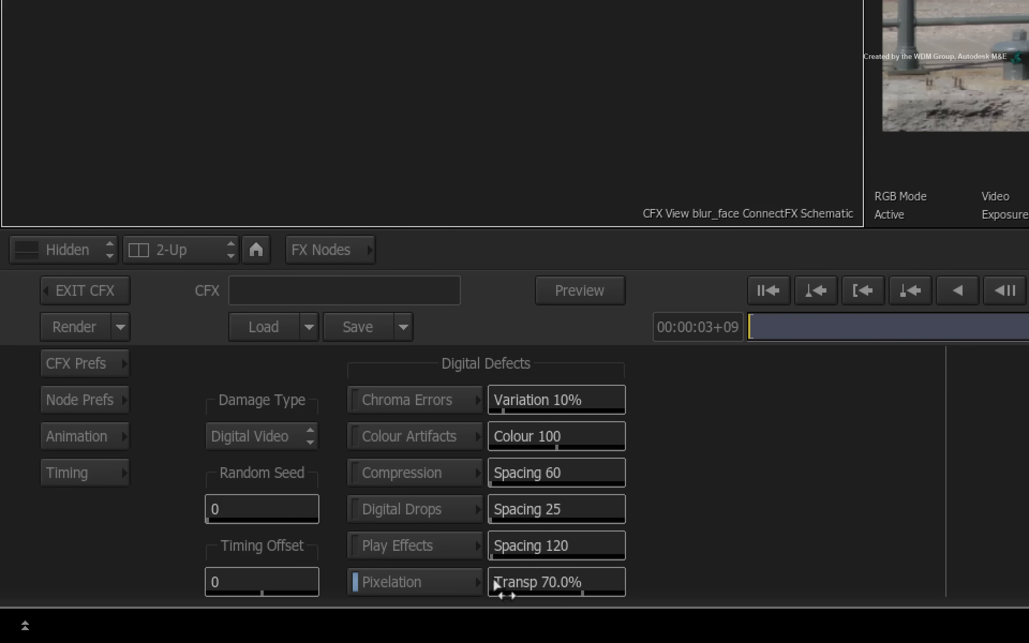
drag(570, 585, 313, 549)
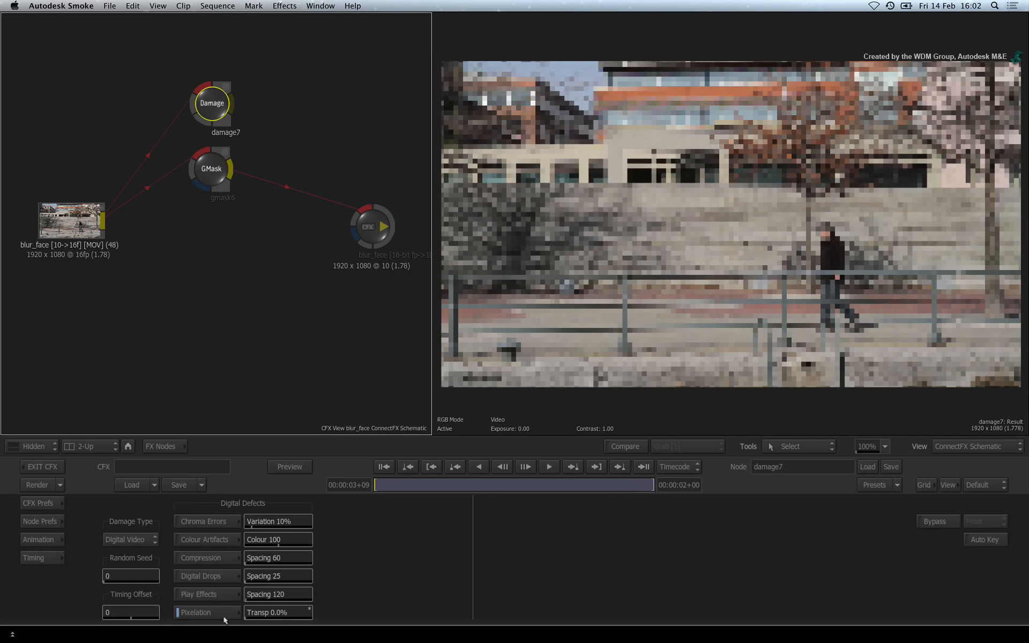
- Open the detailed Pixelation settings and adjust the block width
click(217, 612)
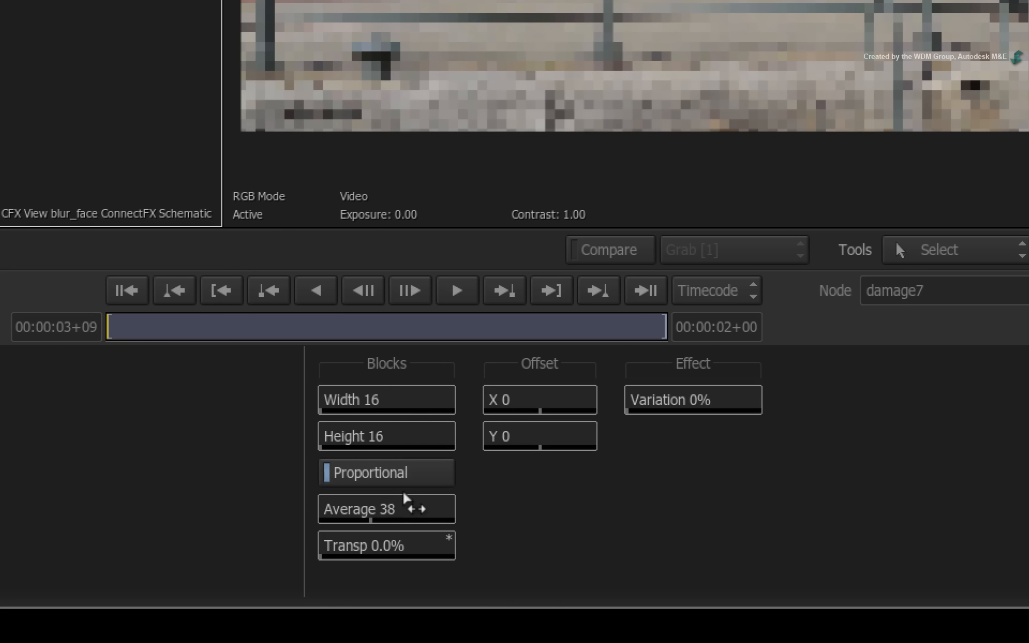
mouse_move(355, 397)
mouse_down()
mouse_move(374, 398)
mouse_move(340, 387)
mouse_move(349, 390)
mouse_up()
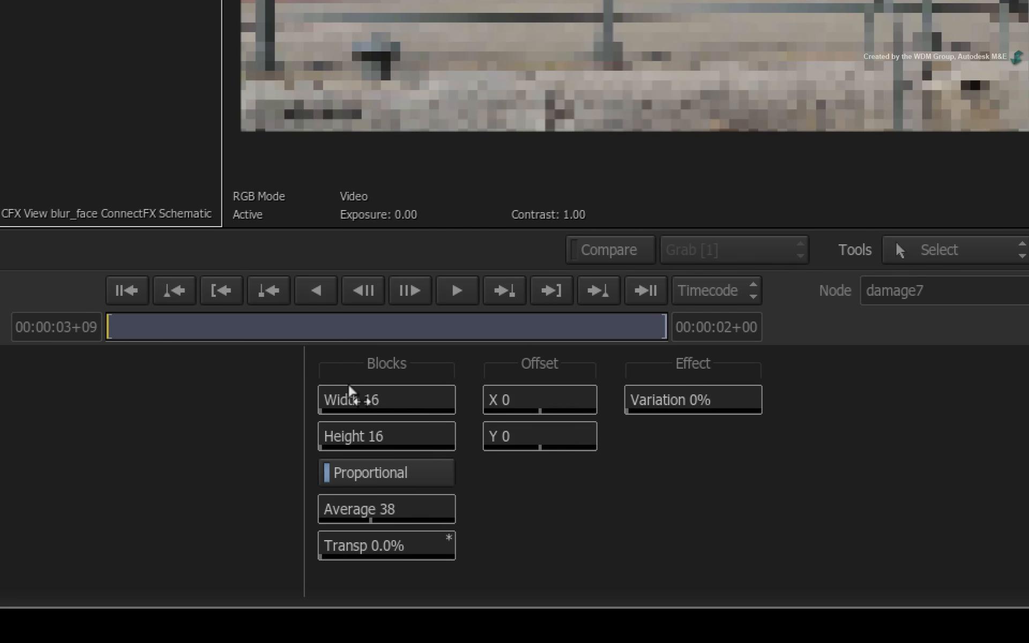